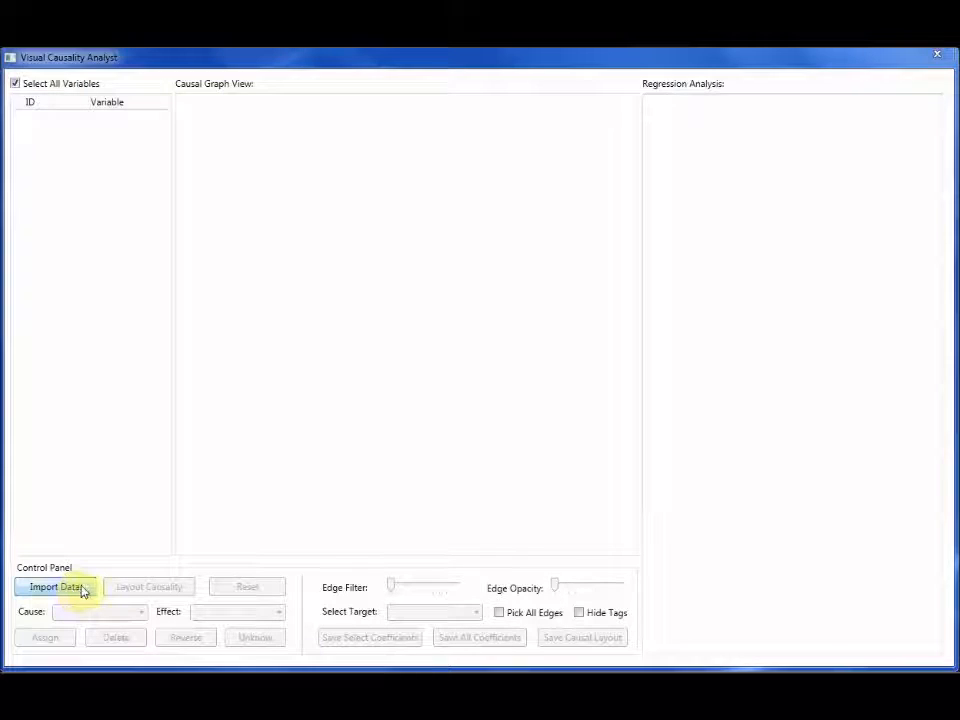
Step: Import the auto MPG.csv data file from the data folder
{"action": "left_click", "coordinate": [84, 589]}
{"action": "left_click", "coordinate": [187, 156]}
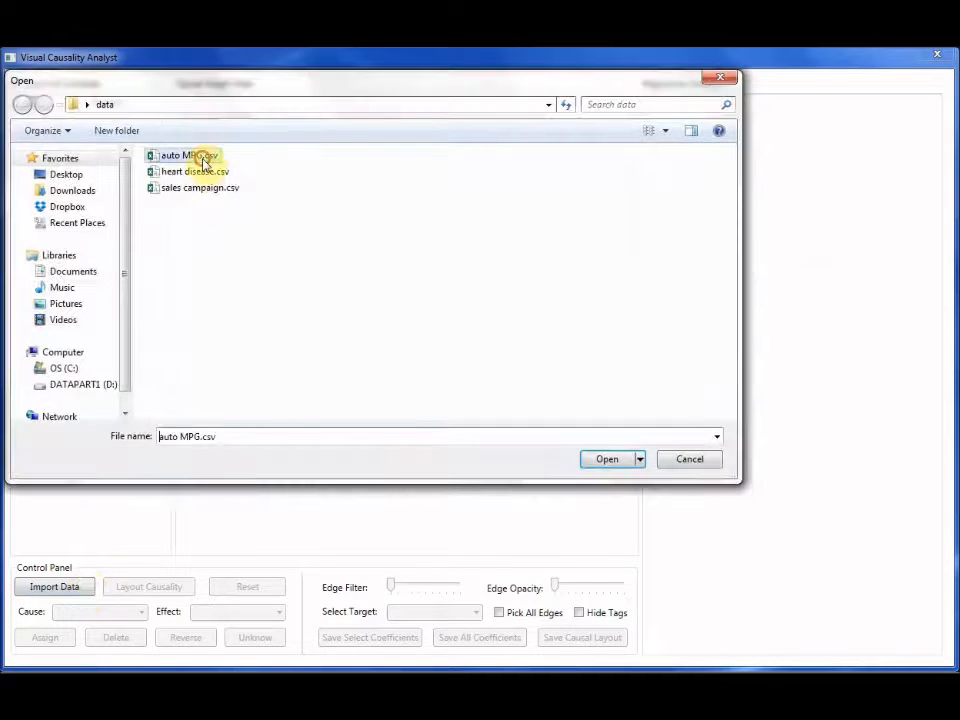
{"action": "left_click", "coordinate": [607, 459]}
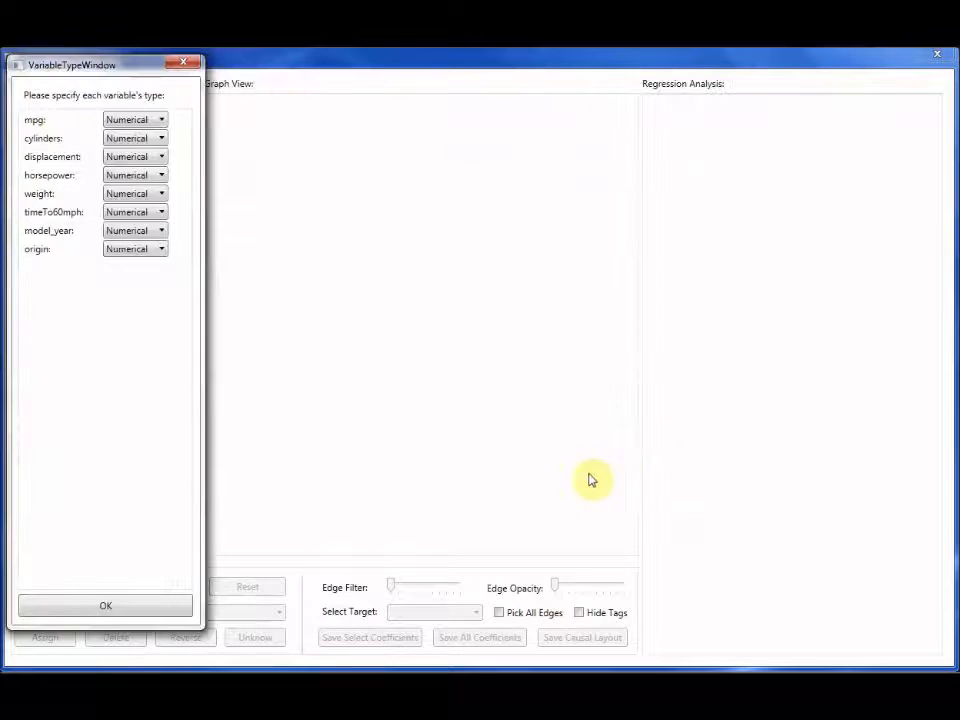
Step: Keep mpg as Numerical, set the origin variable's type to Categorical, and accept the variable types
{"action": "left_click", "coordinate": [157, 120]}
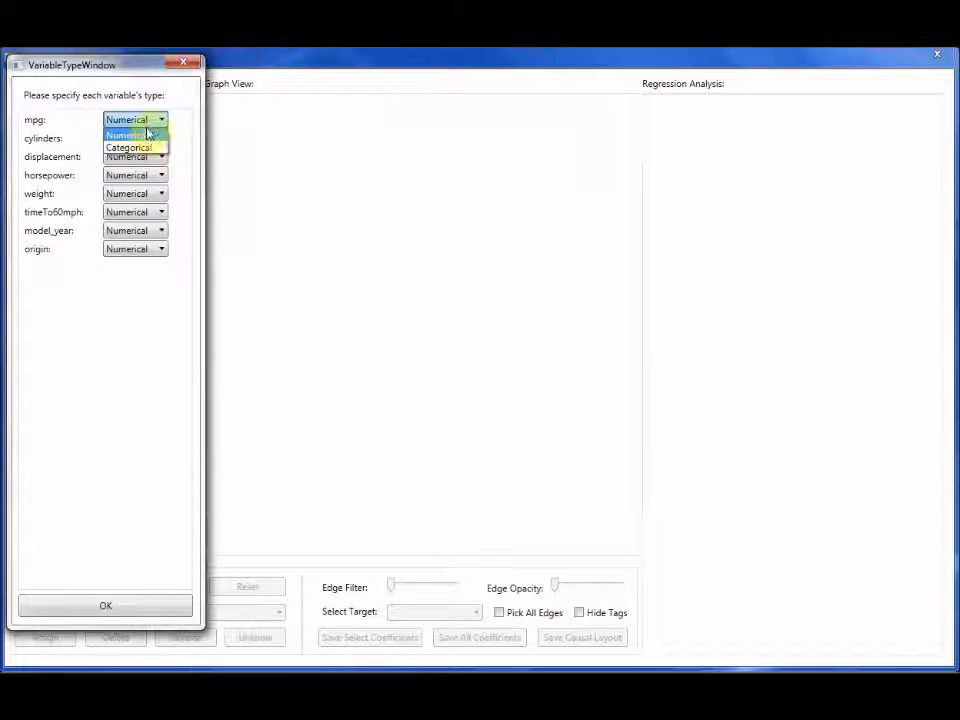
{"action": "left_click", "coordinate": [148, 130]}
{"action": "left_click", "coordinate": [133, 252]}
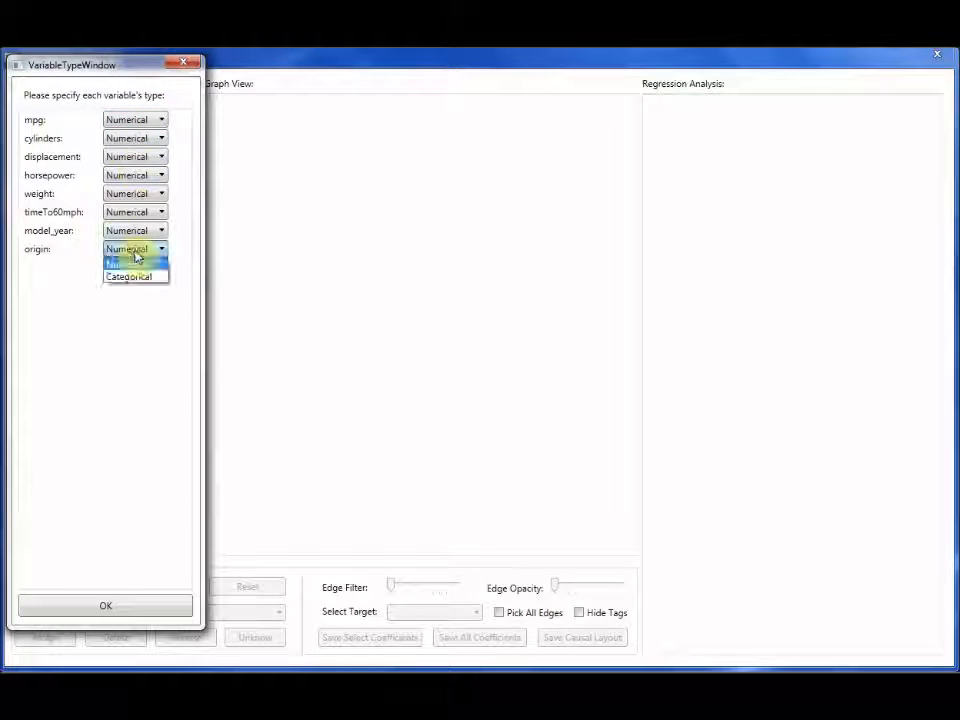
{"action": "left_click", "coordinate": [132, 278]}
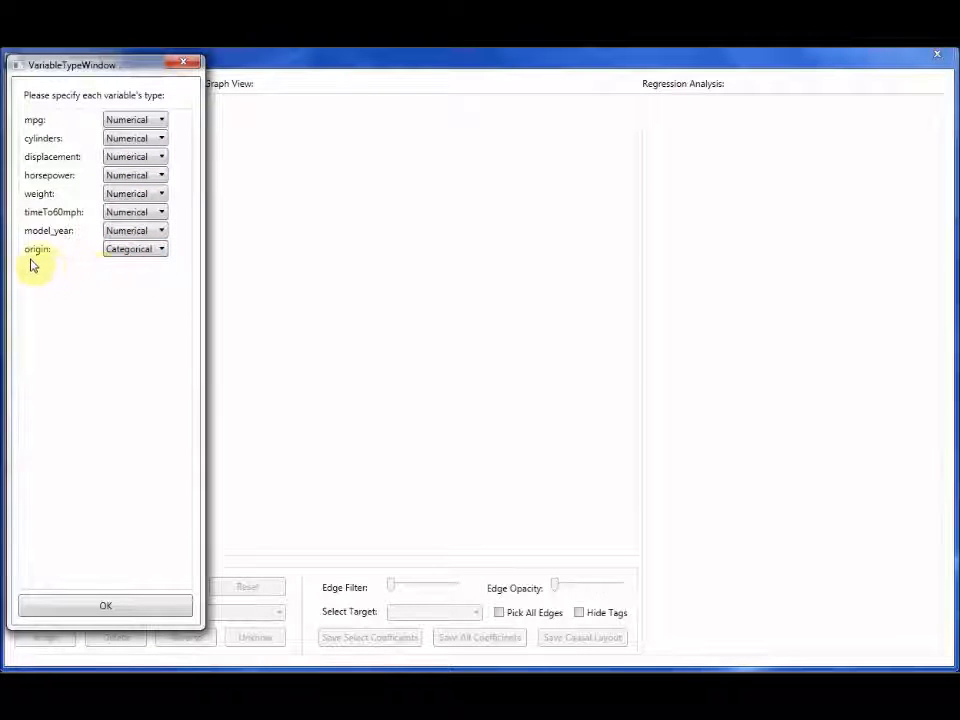
{"action": "left_click", "coordinate": [139, 607]}
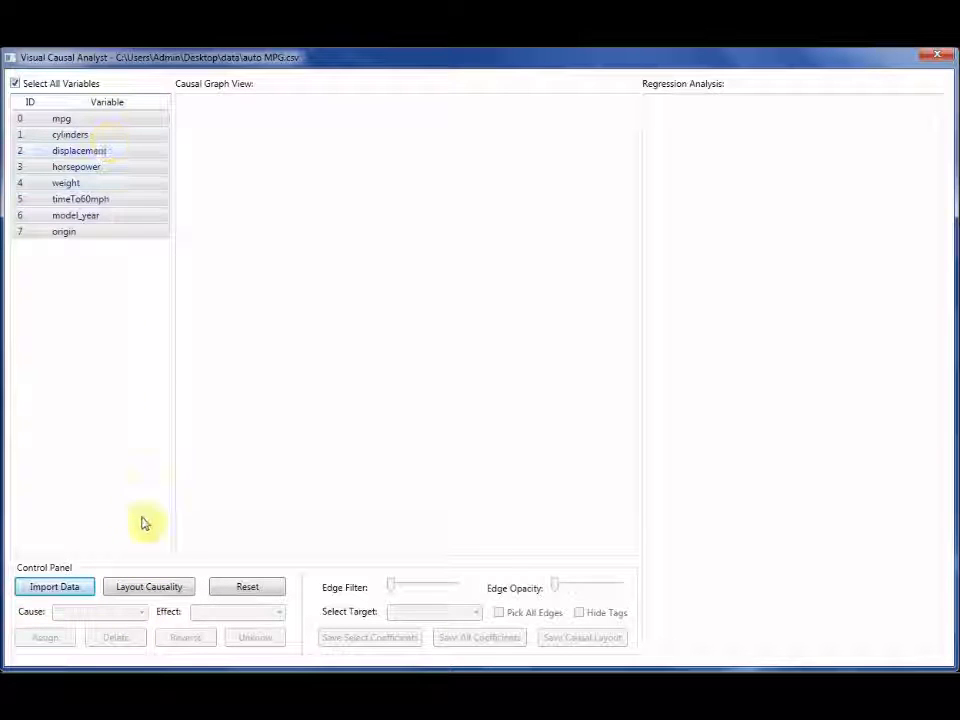
Step: Lay out the causal graph for all variables and show the regression table of the mpg node
{"action": "left_click", "coordinate": [163, 590]}
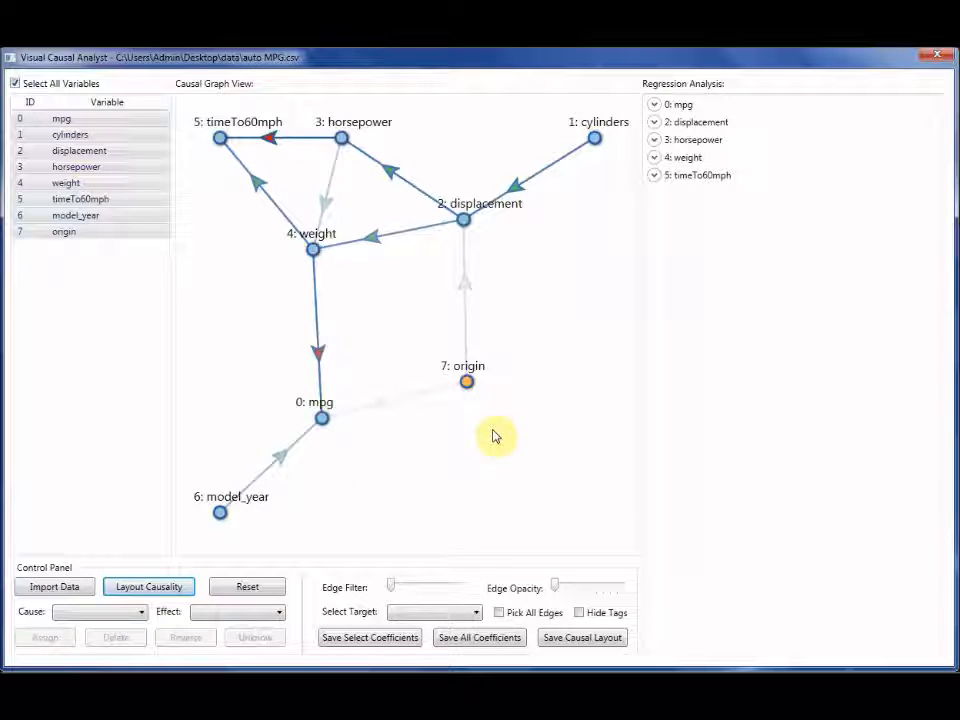
{"action": "left_click", "coordinate": [321, 420]}
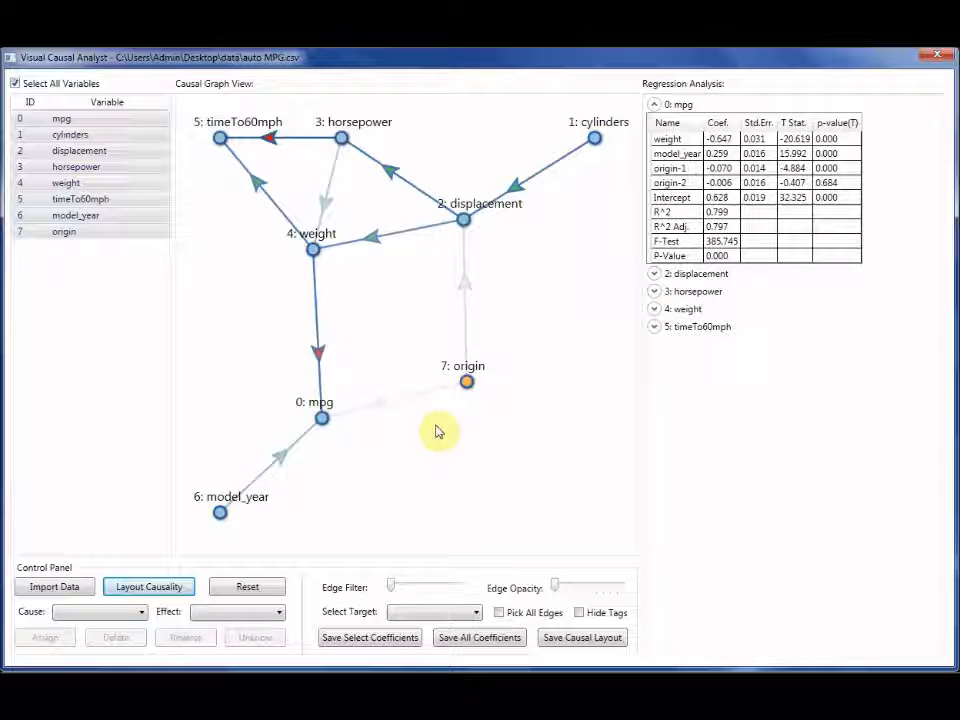
Step: Try the edge opacity setting and filter the weaker edges out of the causal graph
{"action": "mouse_move", "coordinate": [561, 586]}
{"action": "left_mouse_down"}
{"action": "mouse_move", "coordinate": [628, 591]}
{"action": "mouse_move", "coordinate": [553, 587]}
{"action": "mouse_move", "coordinate": [631, 593]}
{"action": "mouse_move", "coordinate": [550, 587]}
{"action": "left_mouse_up"}
{"action": "left_click_drag", "start_coordinate": [392, 587], "coordinate": [418, 589]}
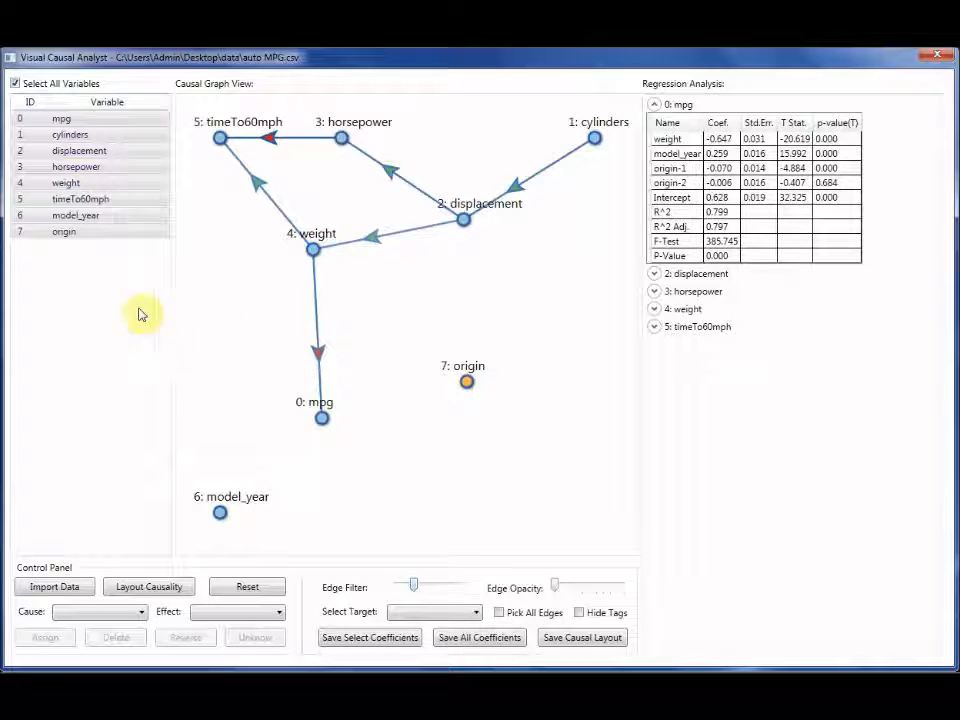
Step: Lay out causality for only mpg, cylinders, displacement and weight, and expand the displacement and weight regression tables
{"action": "left_click", "coordinate": [95, 229], "text": "ctrl"}
{"action": "left_click", "coordinate": [93, 214], "text": "ctrl"}
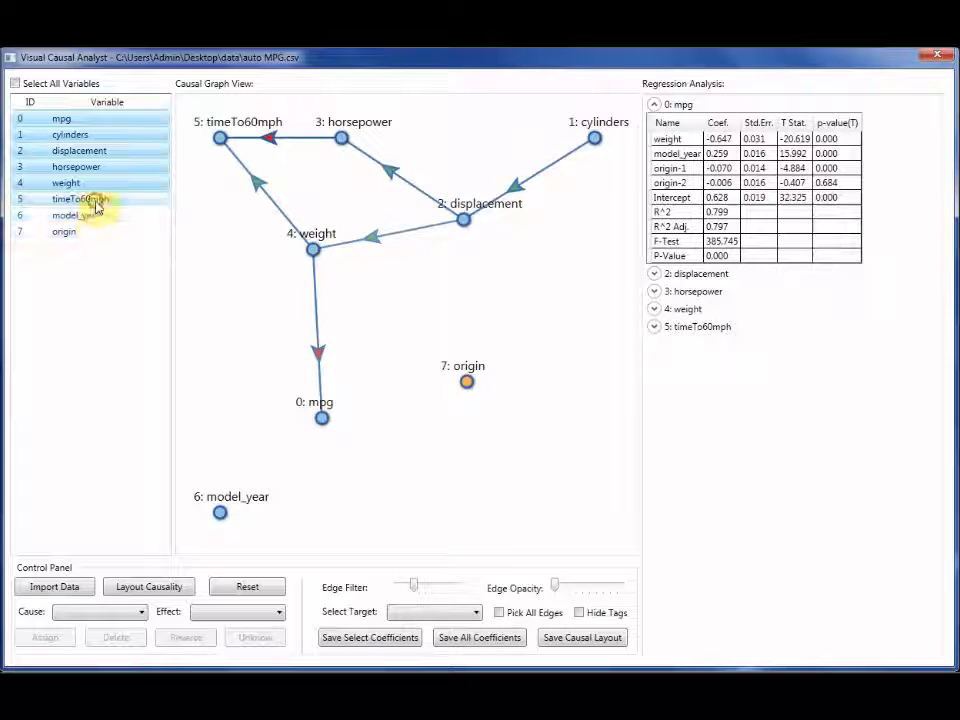
{"action": "left_click", "coordinate": [94, 201], "text": "ctrl"}
{"action": "left_click", "coordinate": [118, 170], "text": "ctrl"}
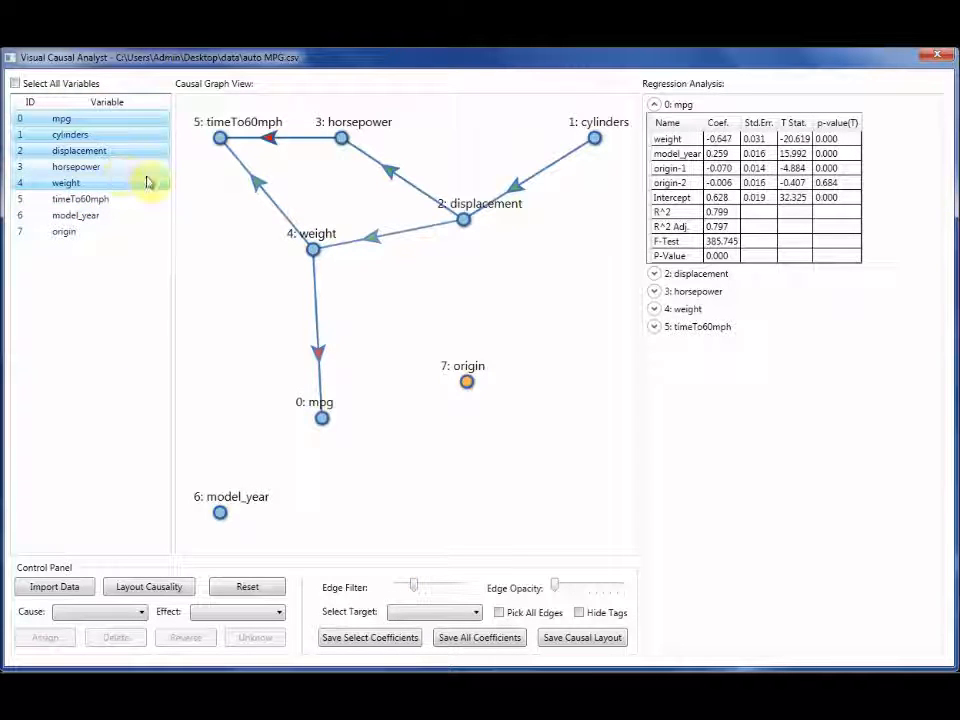
{"action": "left_click", "coordinate": [166, 590]}
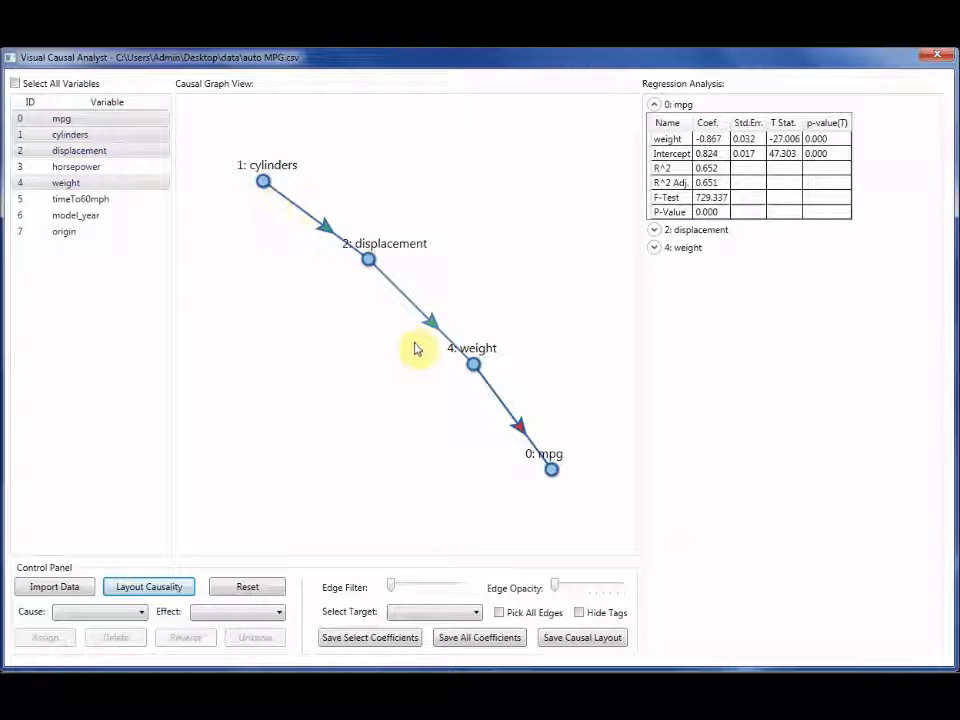
{"action": "left_click", "coordinate": [656, 230]}
{"action": "left_click", "coordinate": [655, 355]}
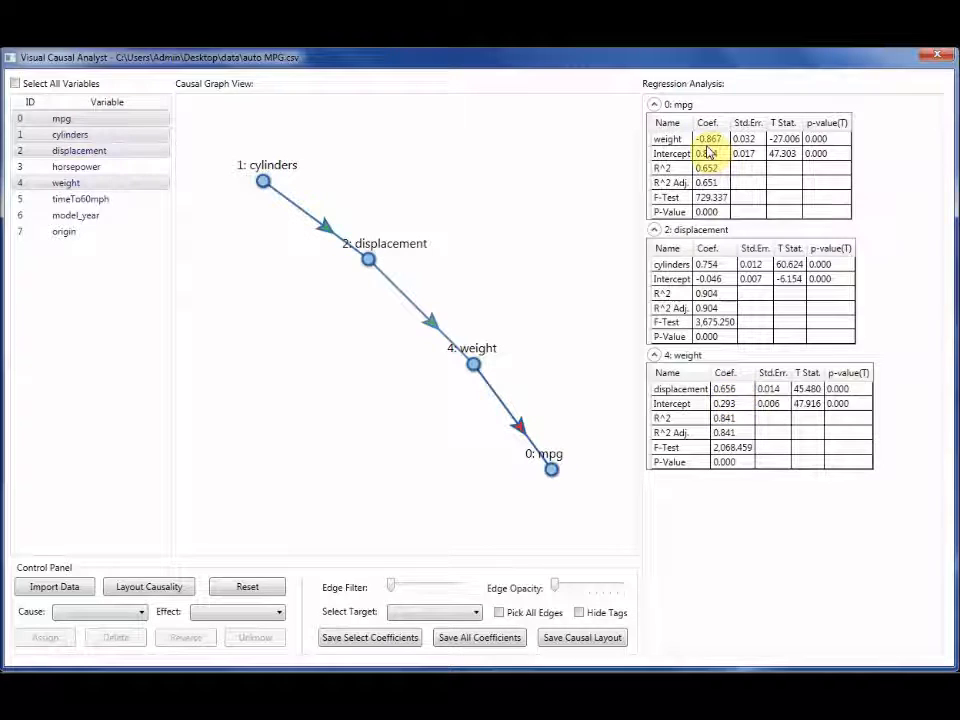
Step: Reselect all variables, lay out their causality again, and collapse the displacement, weight and mpg regression tables
{"action": "left_click", "coordinate": [15, 83]}
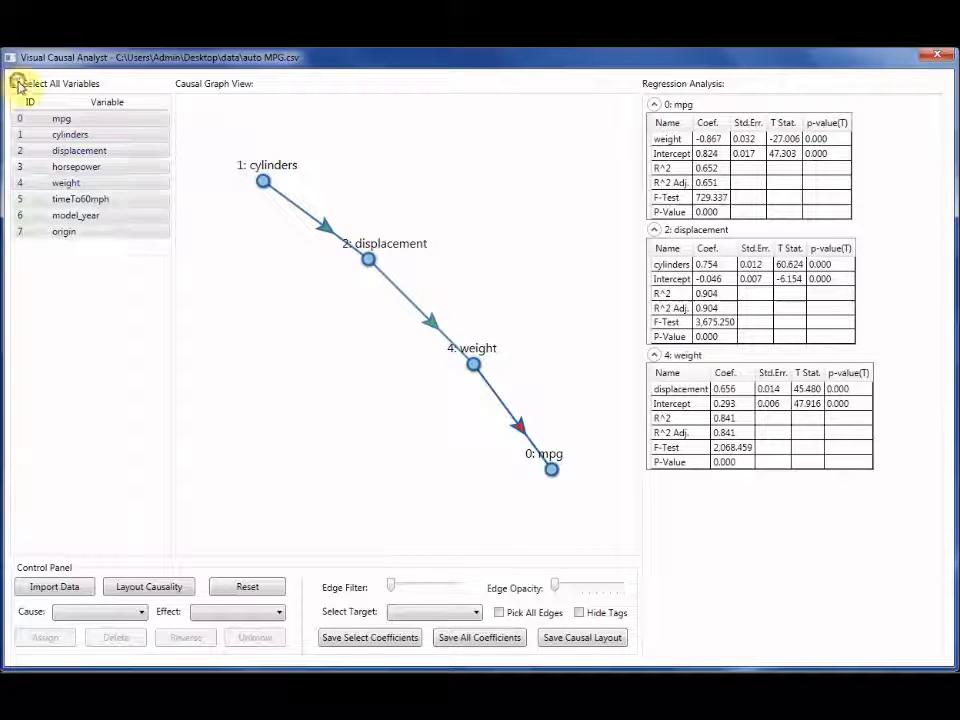
{"action": "left_click", "coordinate": [153, 588]}
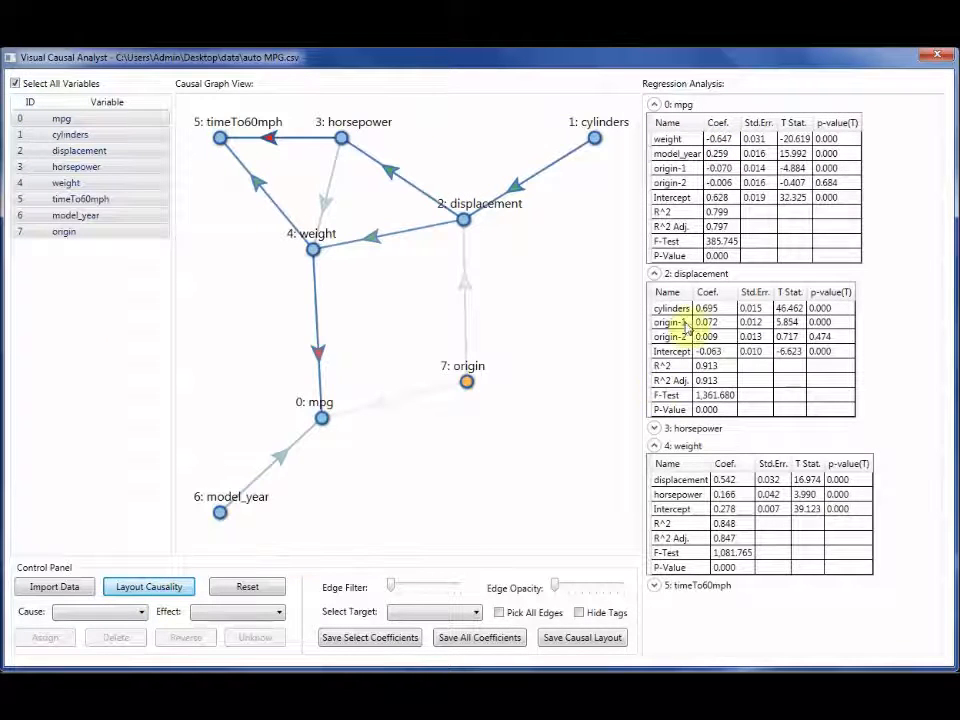
{"action": "left_click", "coordinate": [654, 273]}
{"action": "left_click", "coordinate": [654, 309]}
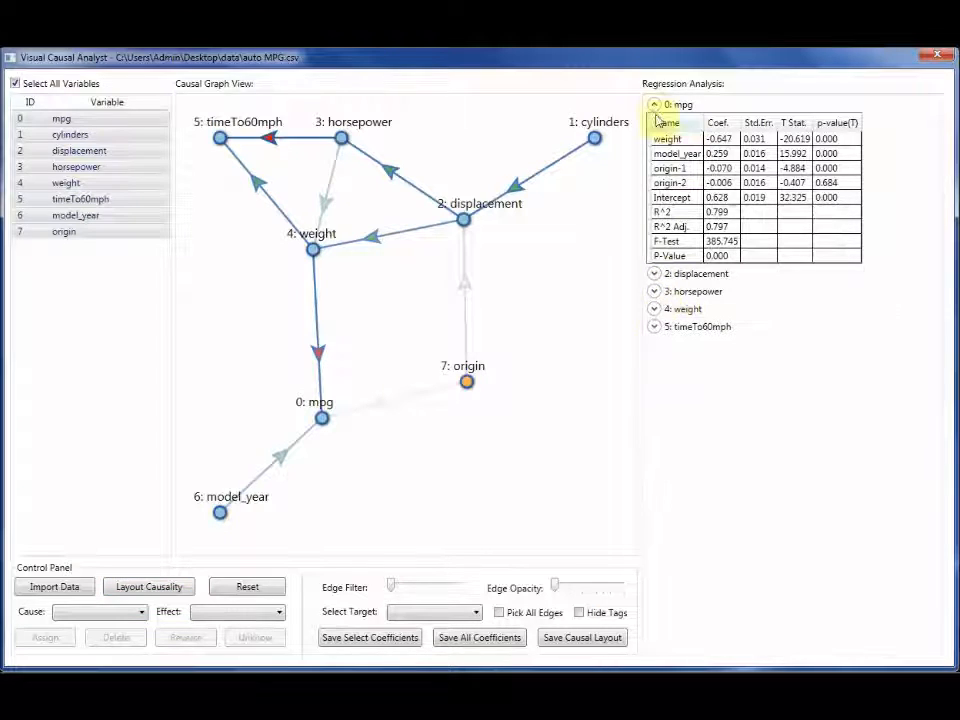
{"action": "left_click", "coordinate": [654, 104]}
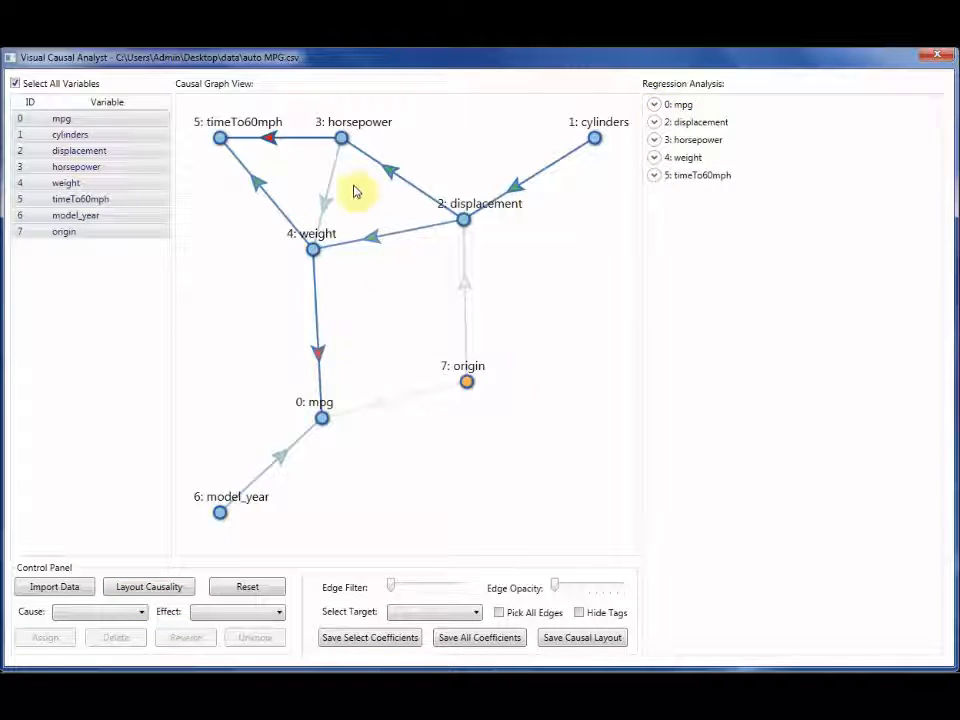
Step: Try deleting the causal edge from horsepower to timeTo60mph and assigning it back, twice in a row
{"action": "left_click", "coordinate": [274, 145]}
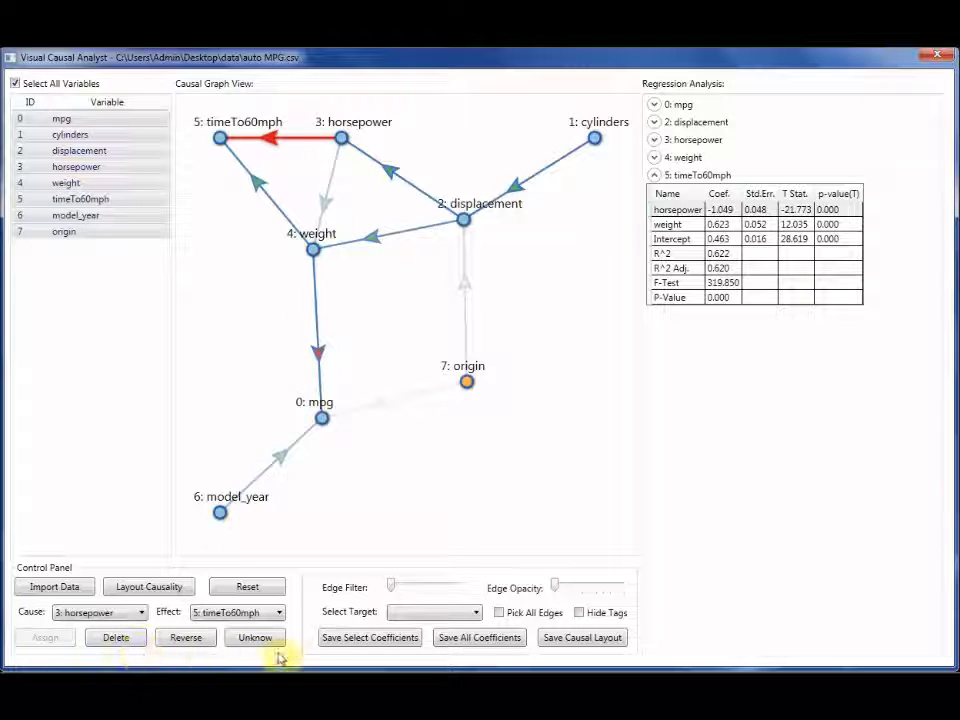
{"action": "left_click", "coordinate": [125, 641]}
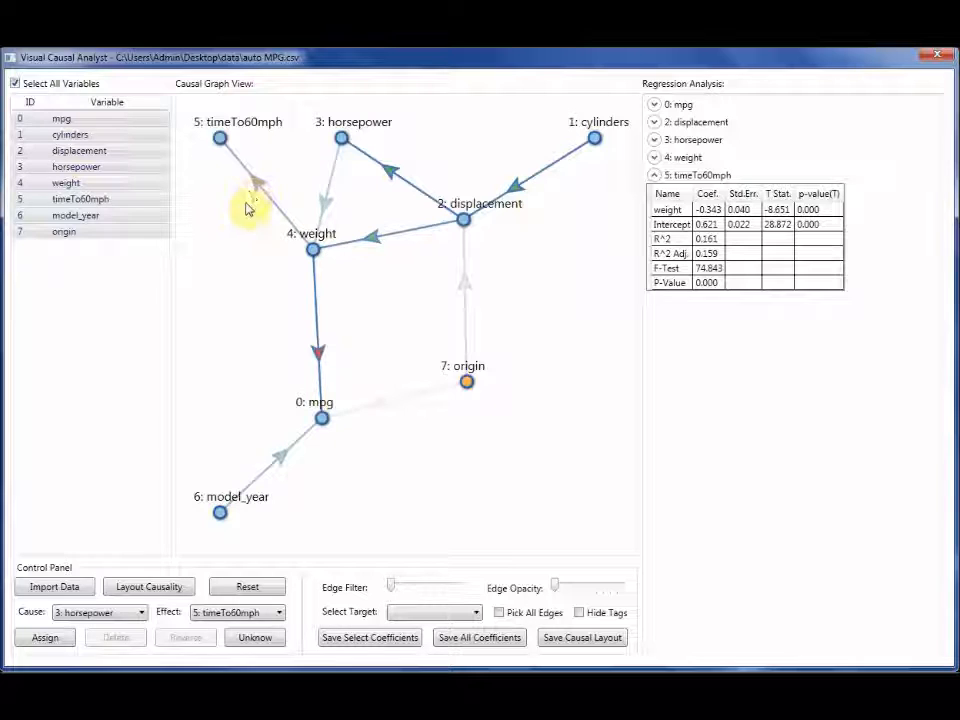
{"action": "left_click", "coordinate": [45, 638]}
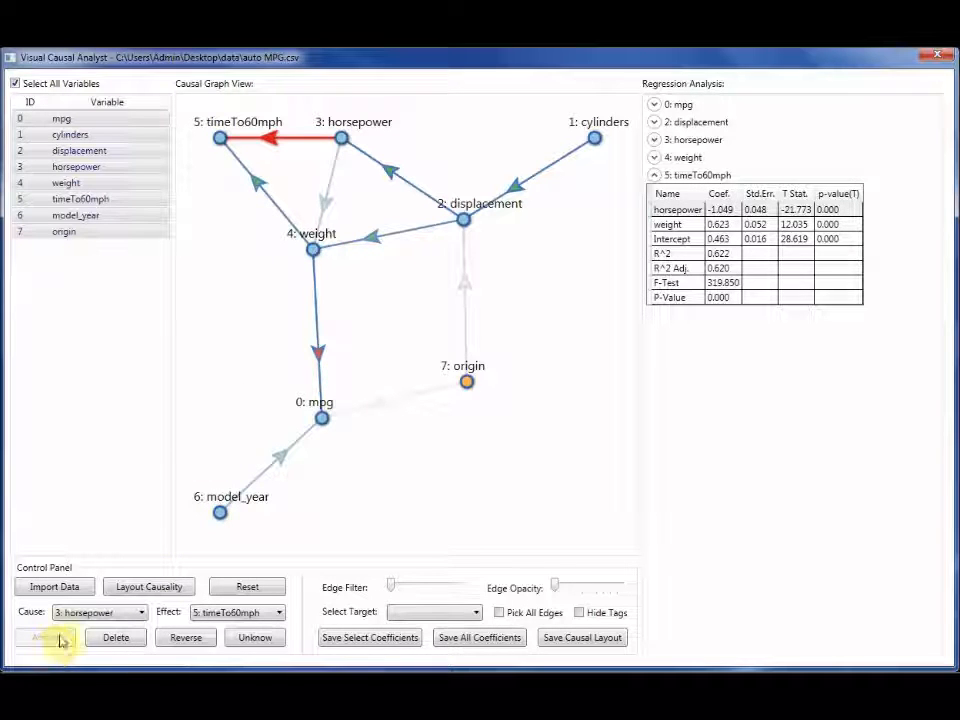
{"action": "left_click", "coordinate": [106, 638]}
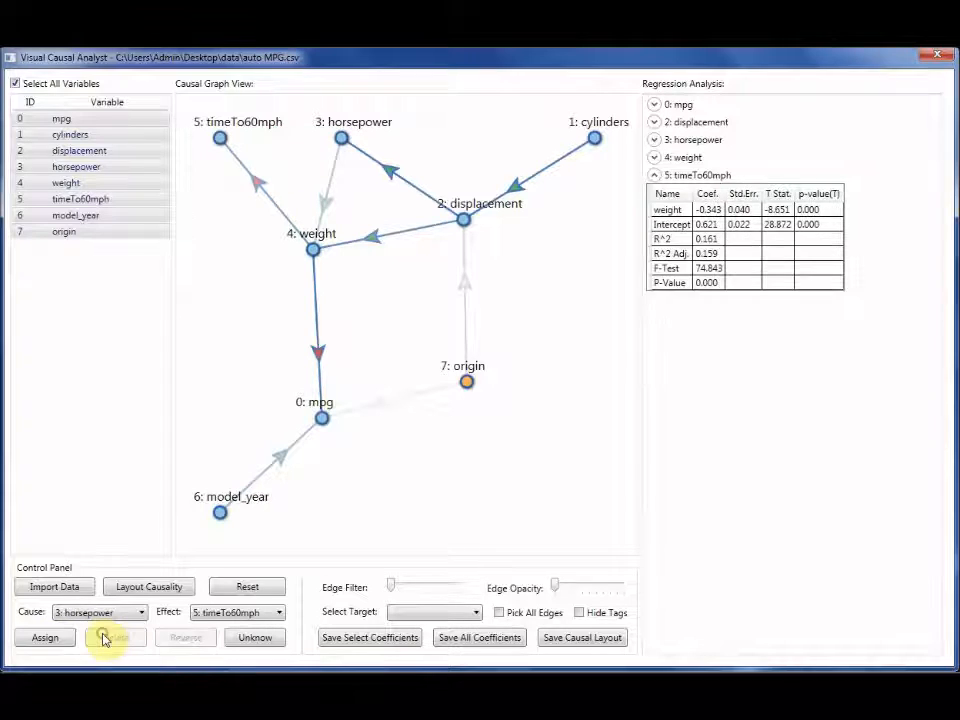
{"action": "left_click", "coordinate": [45, 638]}
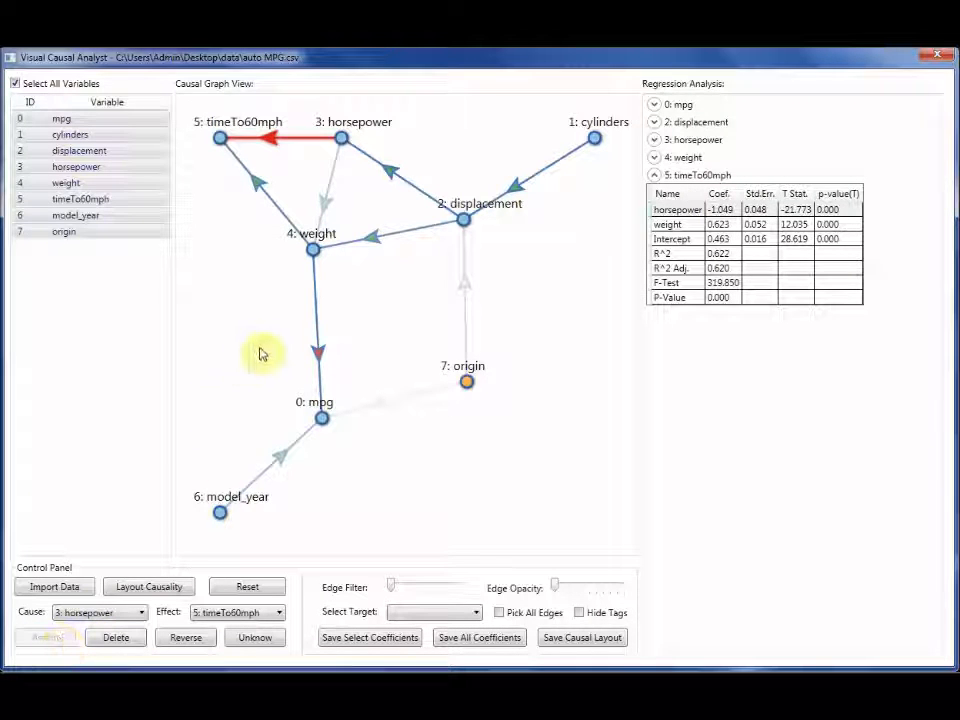
Step: Highlight the edges leading into mpg from weight, model_year and origin to examine their regression coefficients
{"action": "left_click", "coordinate": [322, 355]}
{"action": "left_click", "coordinate": [279, 456]}
{"action": "left_click", "coordinate": [382, 405]}
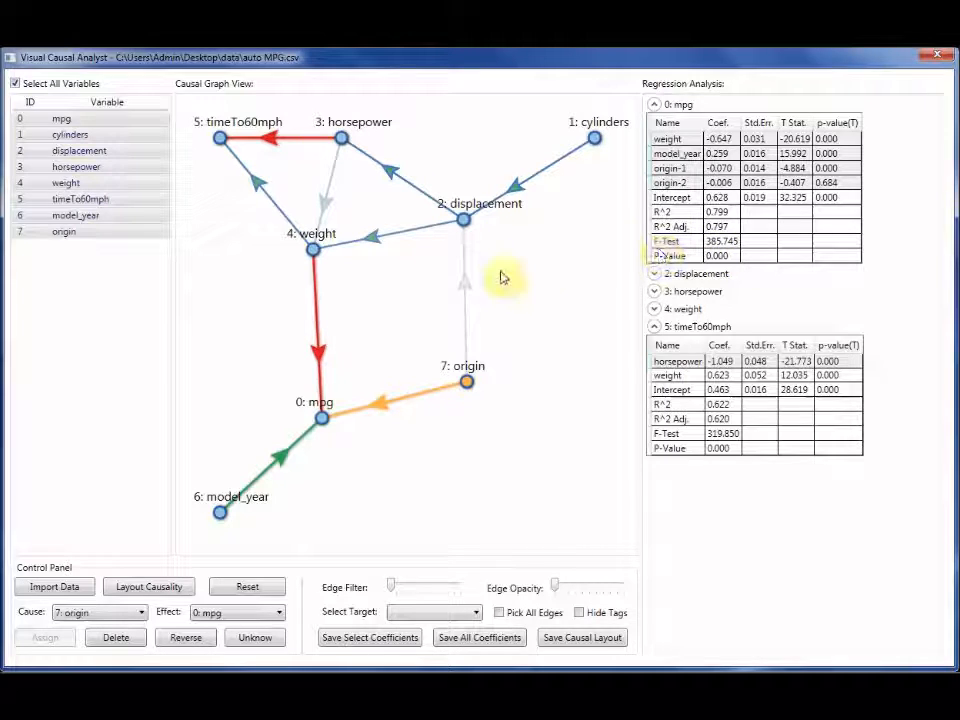
Step: Deselect all highlighted edges and collapse the mpg and timeTo60mph regression tables
{"action": "left_click", "coordinate": [271, 141]}
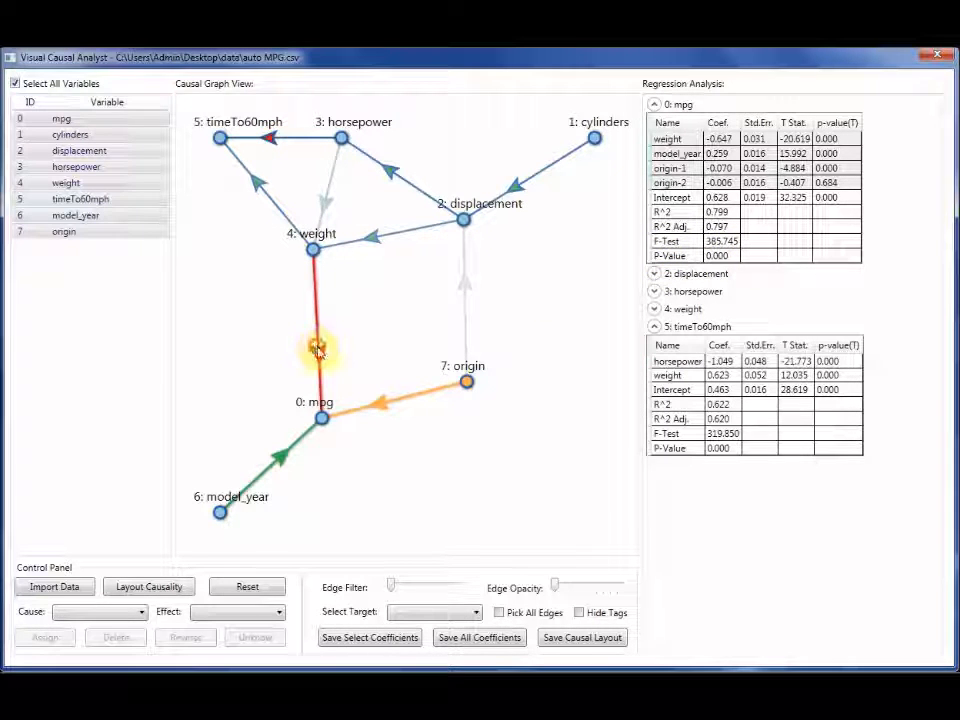
{"action": "left_click", "coordinate": [383, 406]}
{"action": "left_click", "coordinate": [317, 364]}
{"action": "left_click", "coordinate": [279, 456]}
{"action": "left_click", "coordinate": [653, 104]}
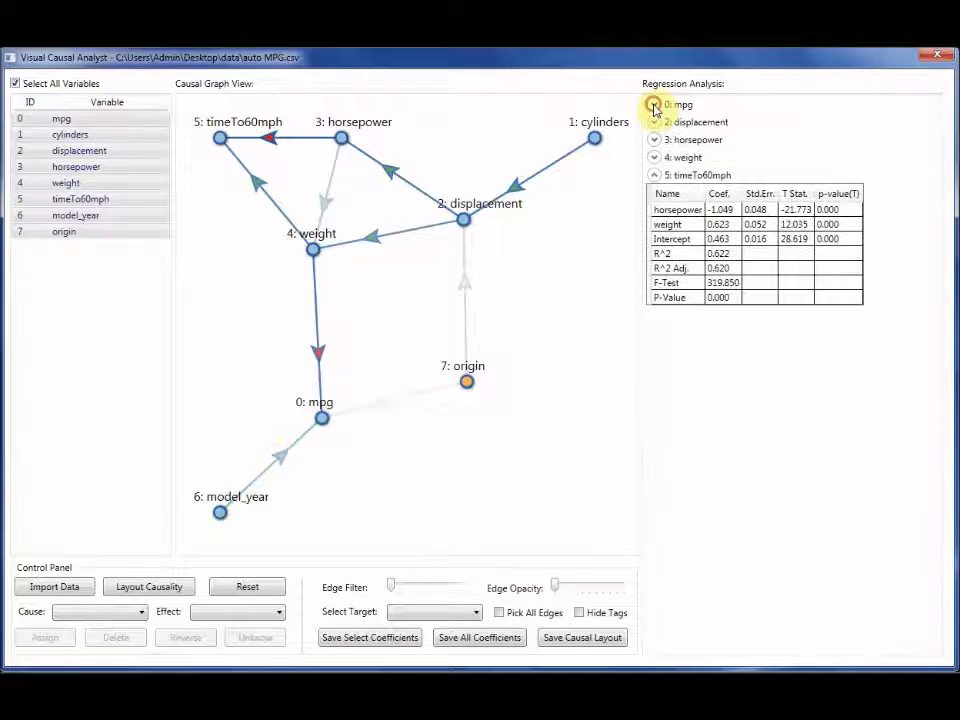
{"action": "left_click", "coordinate": [655, 176]}
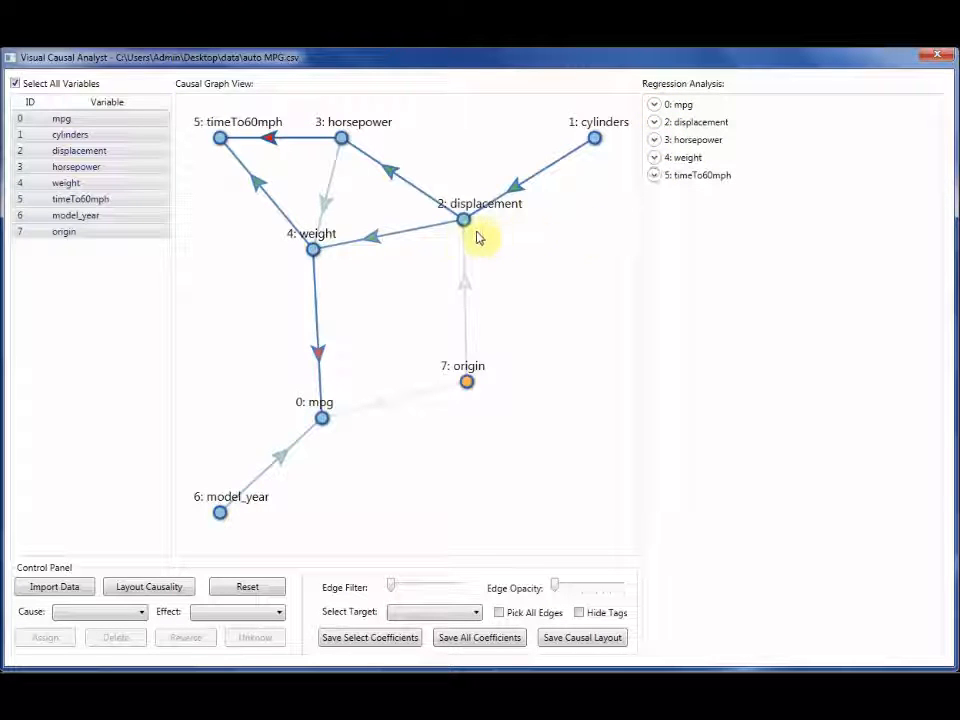
Step: Assign a new causal edge with displacement as the cause and mpg as the effect
{"action": "left_click", "coordinate": [133, 614]}
{"action": "left_click", "coordinate": [122, 651]}
{"action": "left_click", "coordinate": [232, 613]}
{"action": "left_click", "coordinate": [226, 627]}
{"action": "left_click", "coordinate": [64, 641]}
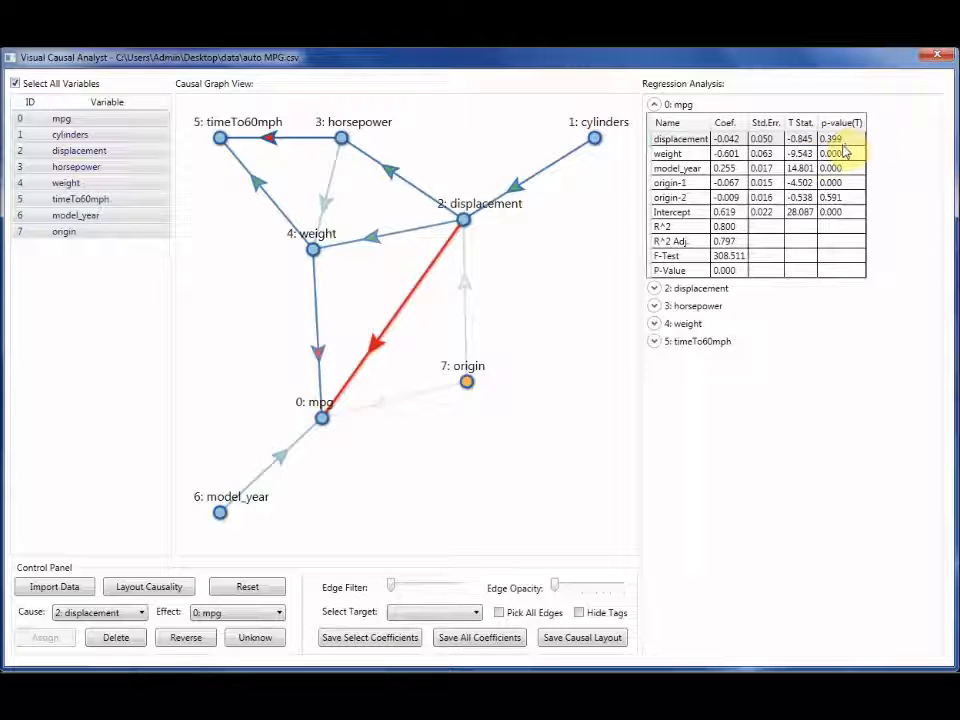
Step: Mark the direction of the displacement to mpg edge as unknown, and delete that edge
{"action": "left_click", "coordinate": [379, 347]}
{"action": "left_click", "coordinate": [379, 347]}
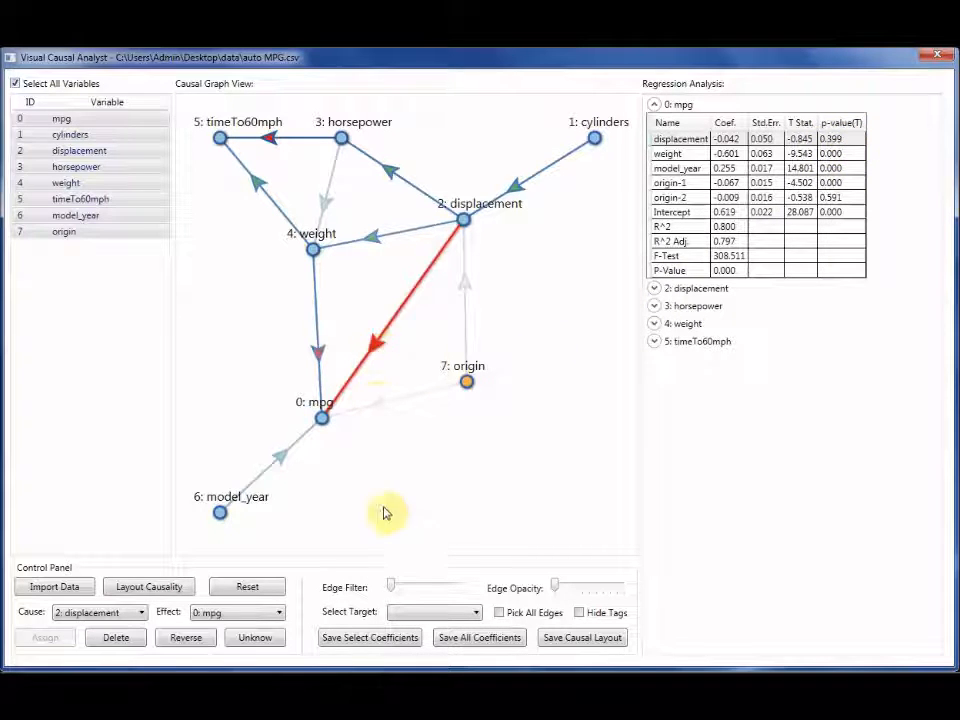
{"action": "left_click", "coordinate": [240, 643]}
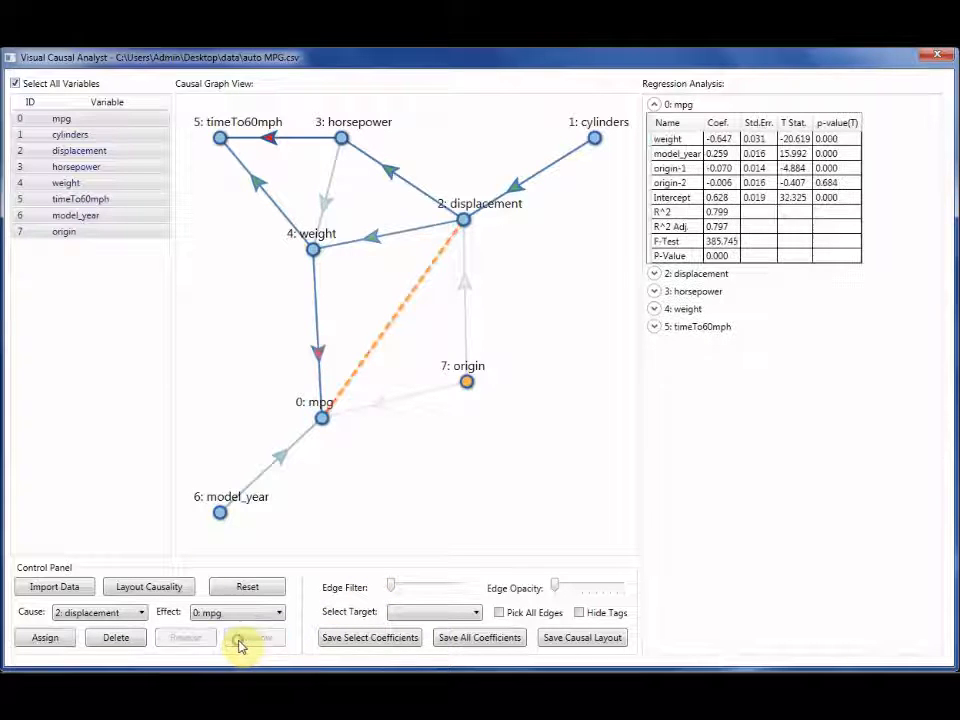
{"action": "left_click", "coordinate": [118, 640]}
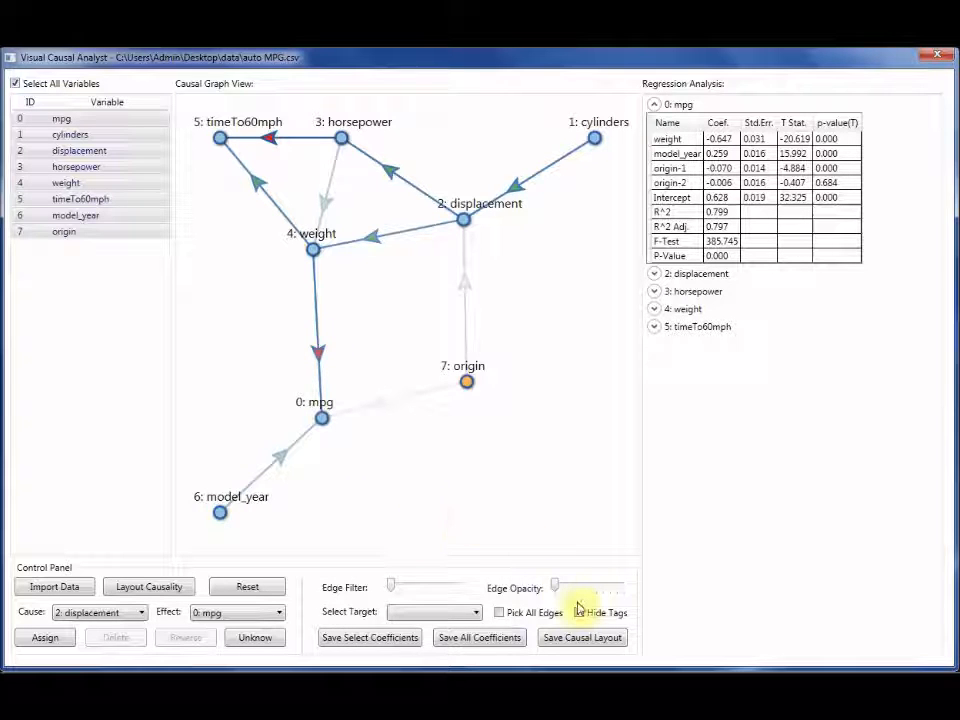
Step: Save the causal layout as a PNG image named auto in the data folder
{"action": "left_click", "coordinate": [585, 639]}
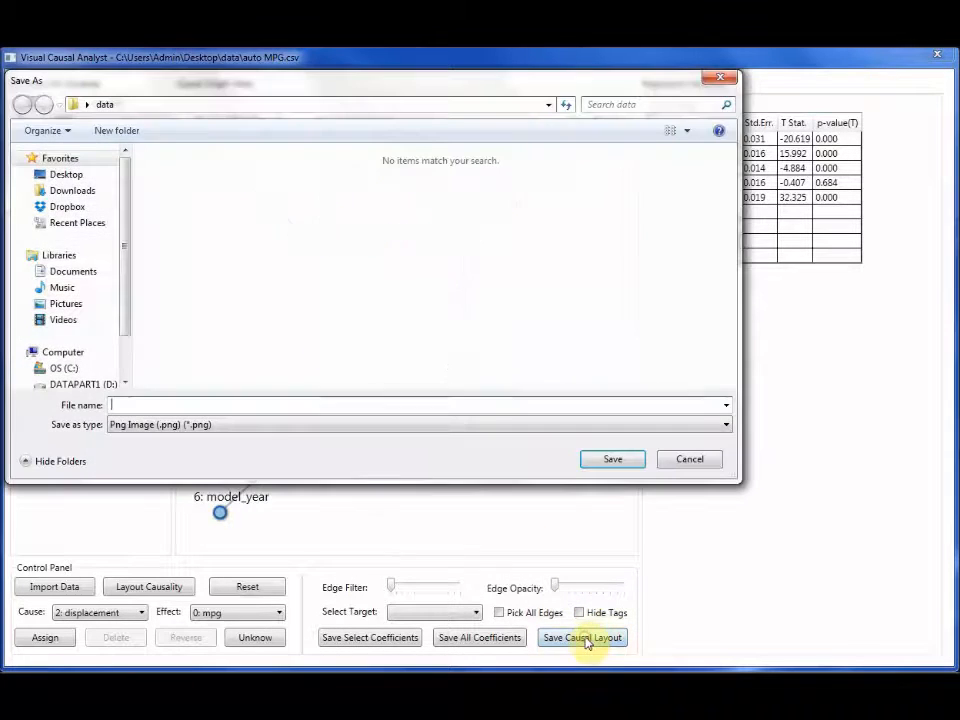
{"action": "left_click", "coordinate": [251, 405]}
{"action": "type", "text": "auto"}
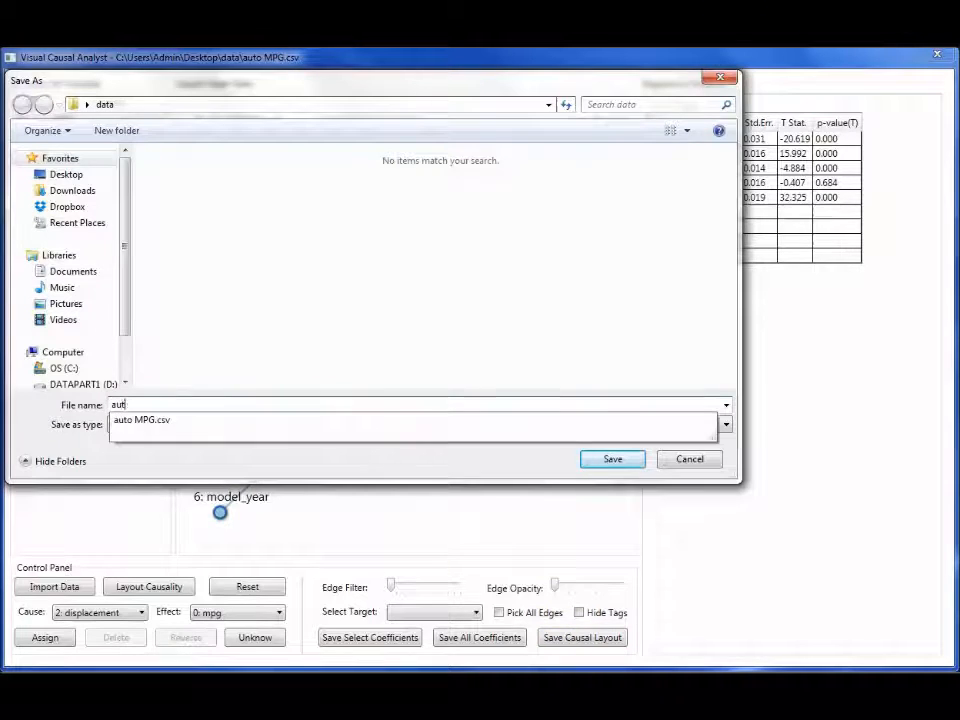
{"action": "left_click", "coordinate": [629, 461]}
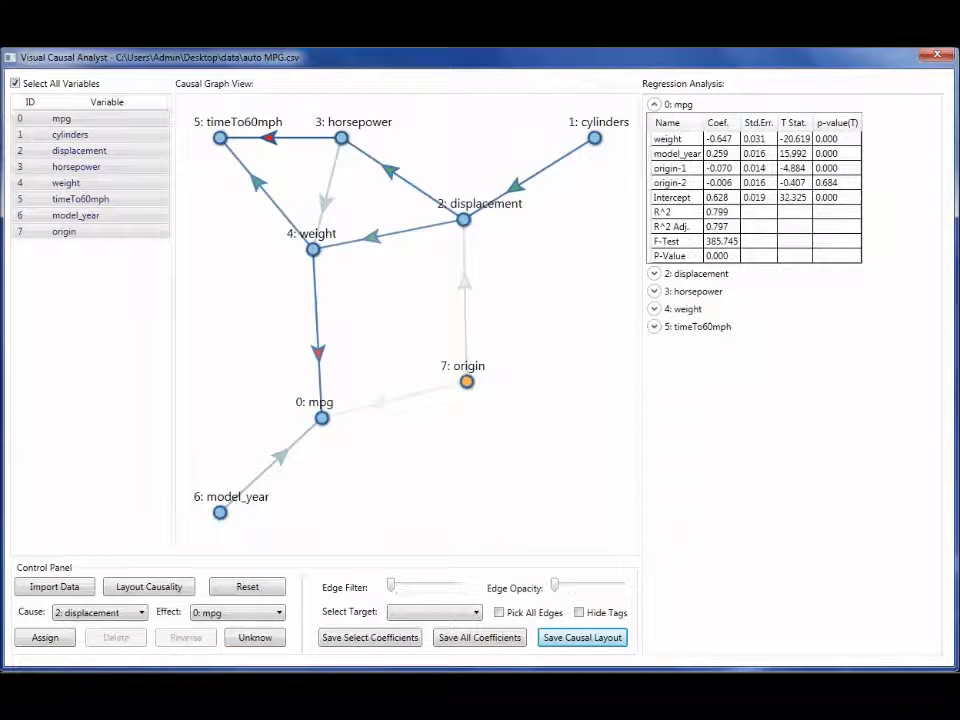
Step: Open the saved auto.png from the data folder and maximize the image viewer to inspect the graph
{"action": "left_click", "coordinate": [478, 368]}
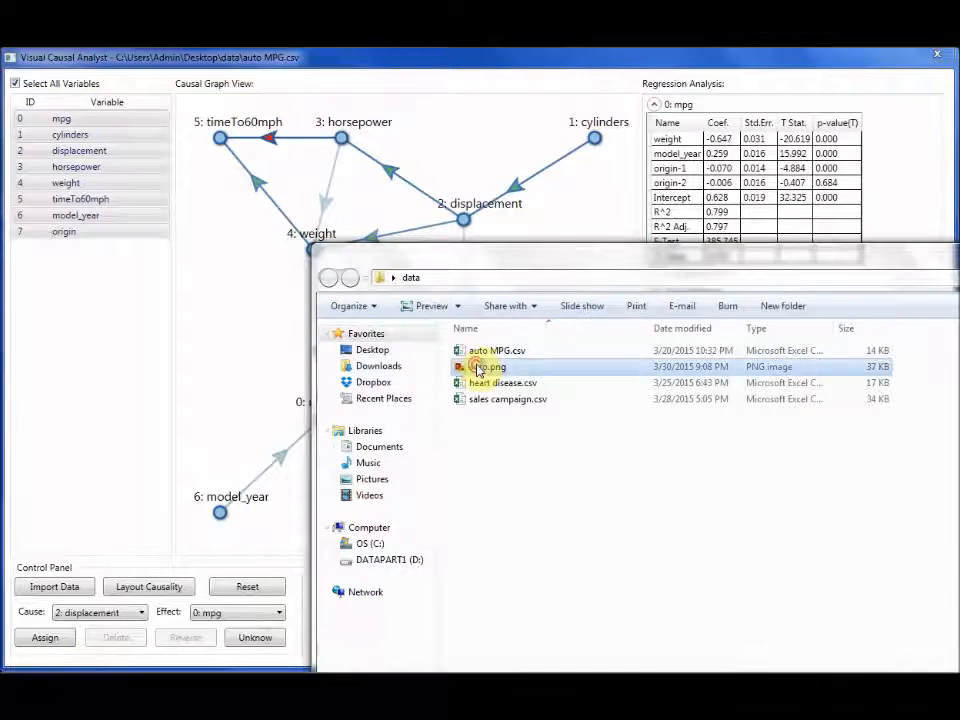
{"action": "double_click", "coordinate": [478, 368]}
{"action": "double_click", "coordinate": [493, 60]}
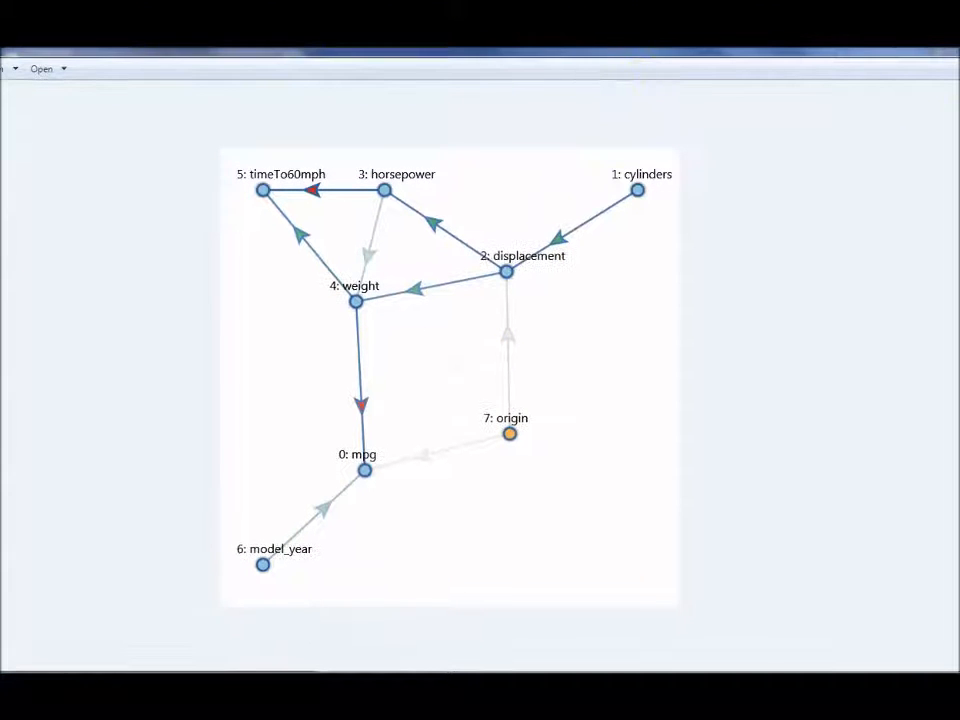